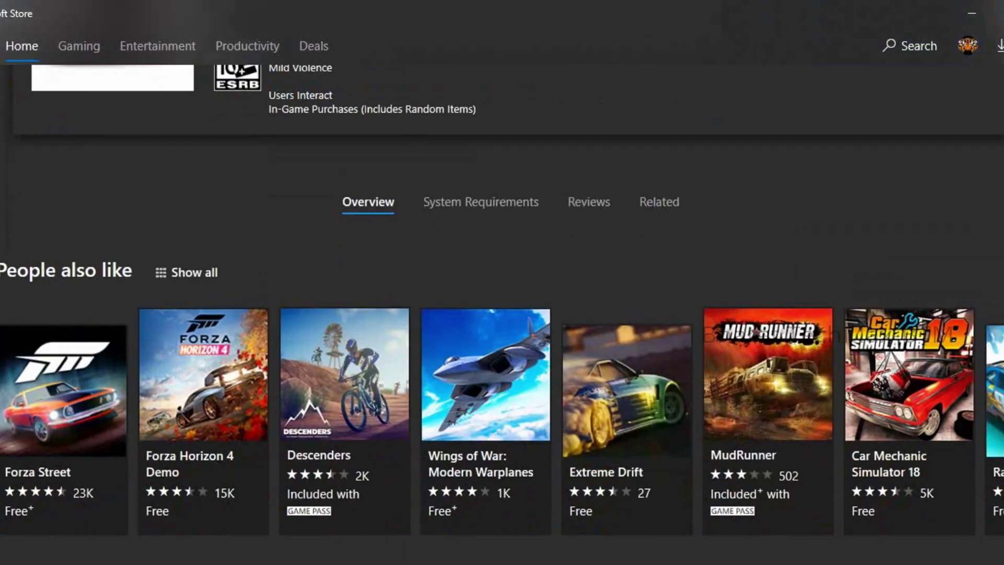
scroll(502, 283, "up", 10)
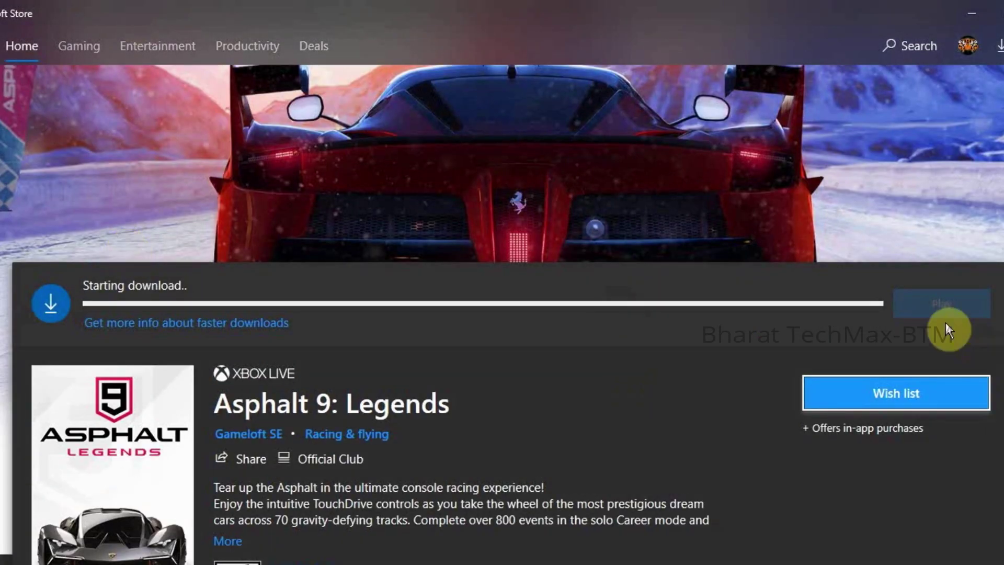
left_click(927, 303)
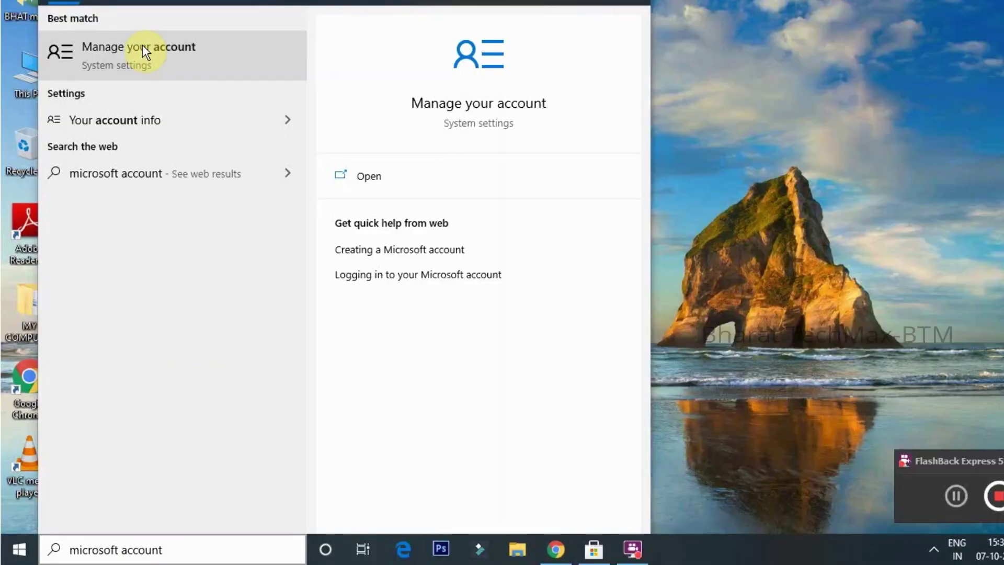
Open the Manage your account system settings from the Windows search results for "microsoft account"
left_click(143, 48)
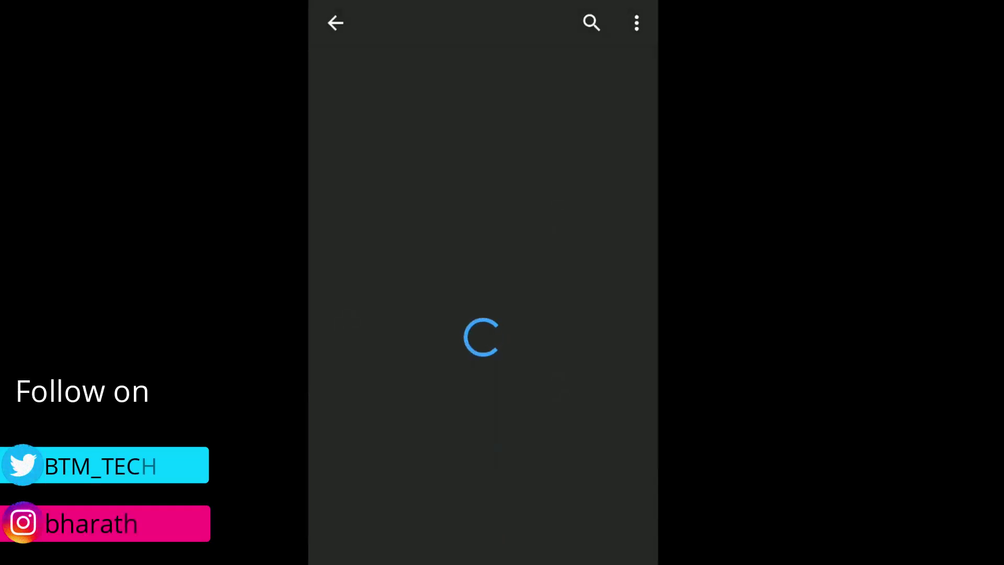
Switch to the Bharat TechMax YouTube channel and browse its list of videos
left_click(429, 71)
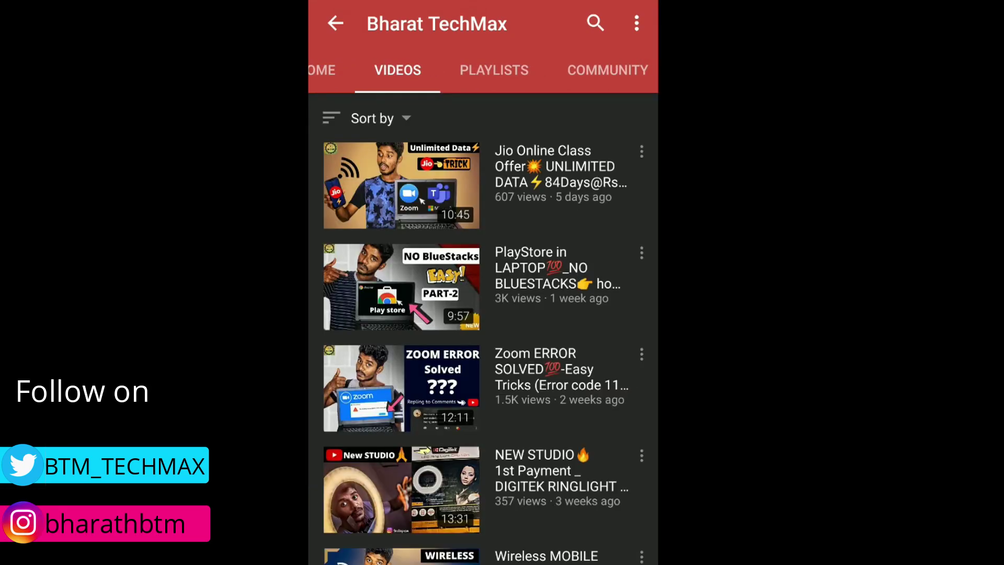
scroll(484, 314, "down", 3)
scroll(483, 313, "up", 2)
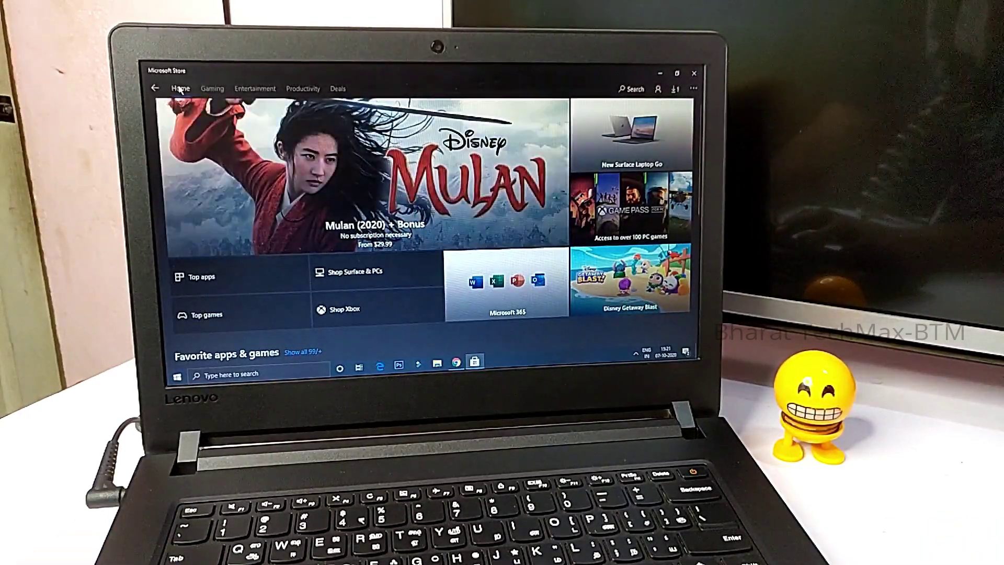
Switch to the Microsoft Store and browse its Gaming section
left_click(206, 92)
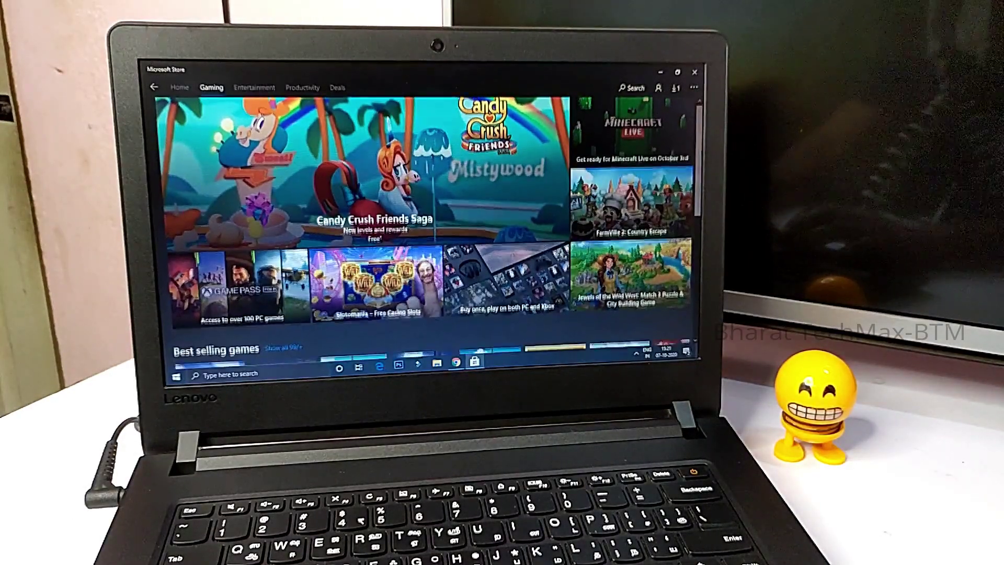
scroll(426, 220, "down", 3)
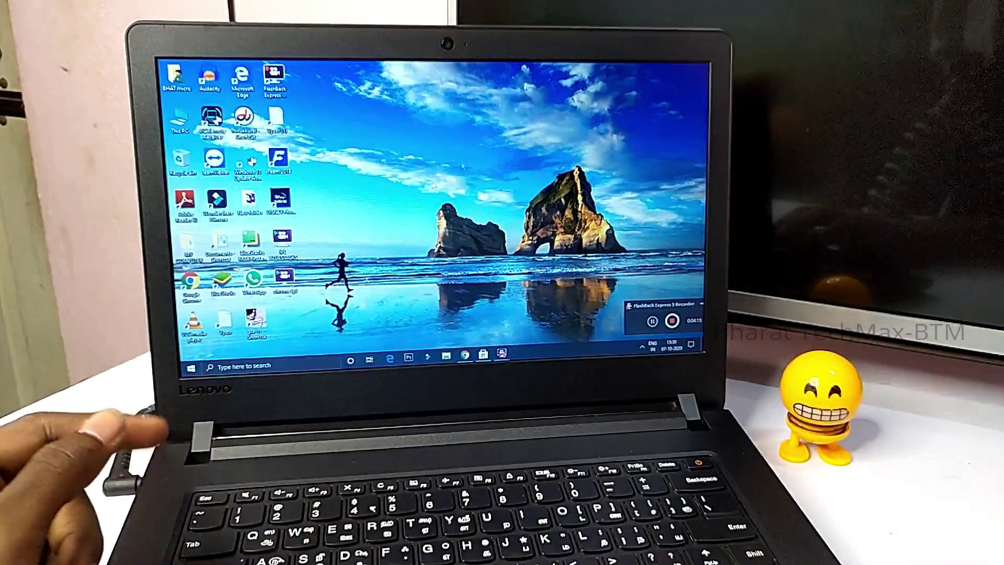
Search Windows for "microsoft account" and open the Manage your account system settings
left_click(308, 363)
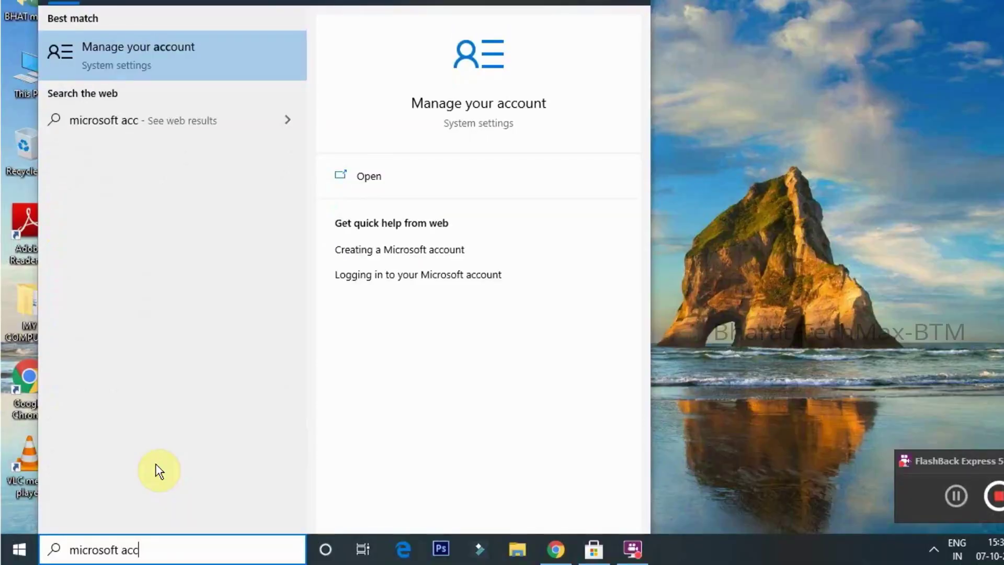
type("ount")
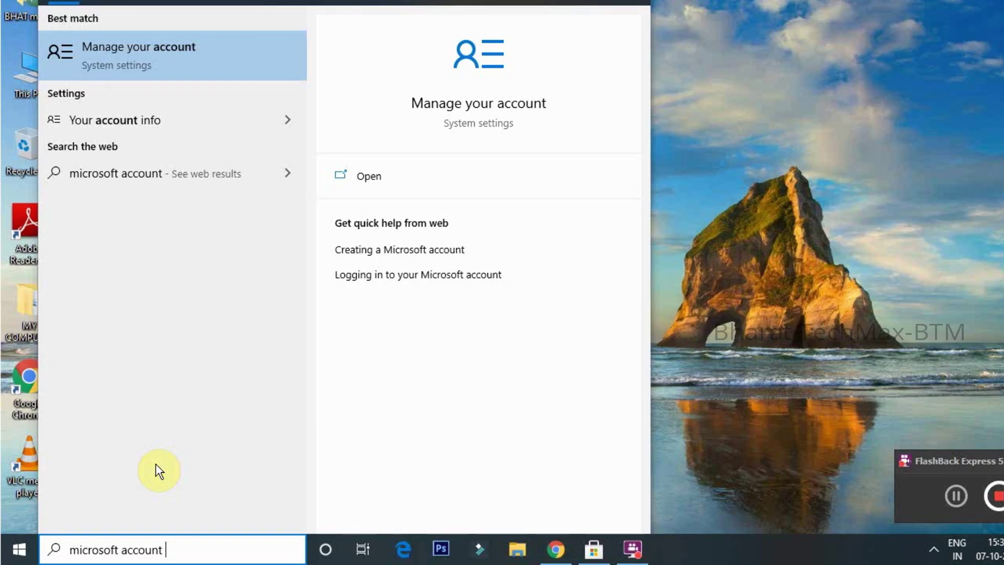
left_click(143, 46)
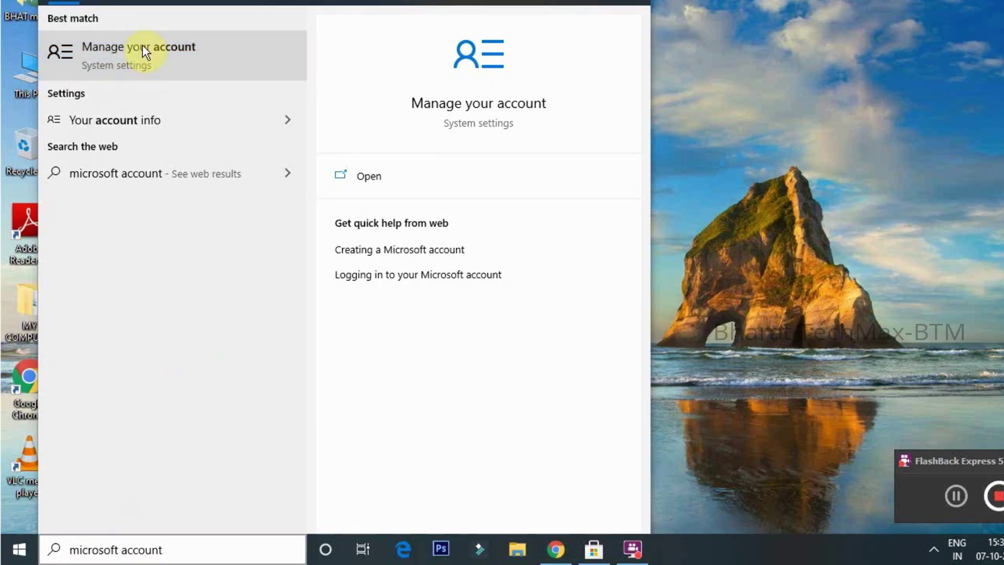
left_click(142, 46)
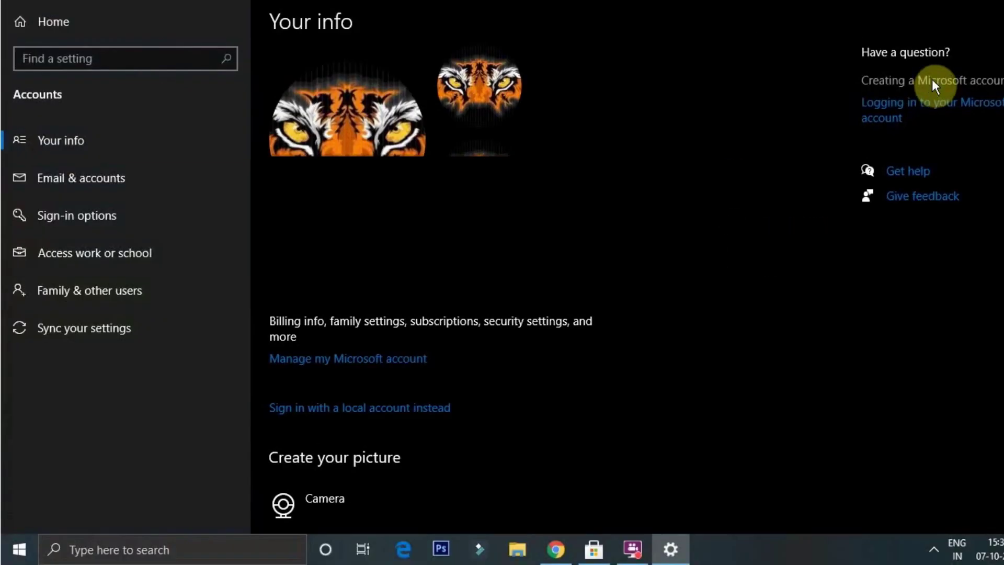
Open the help topic on creating a Microsoft account and follow its link to account.microsoft.com
left_click(837, 91)
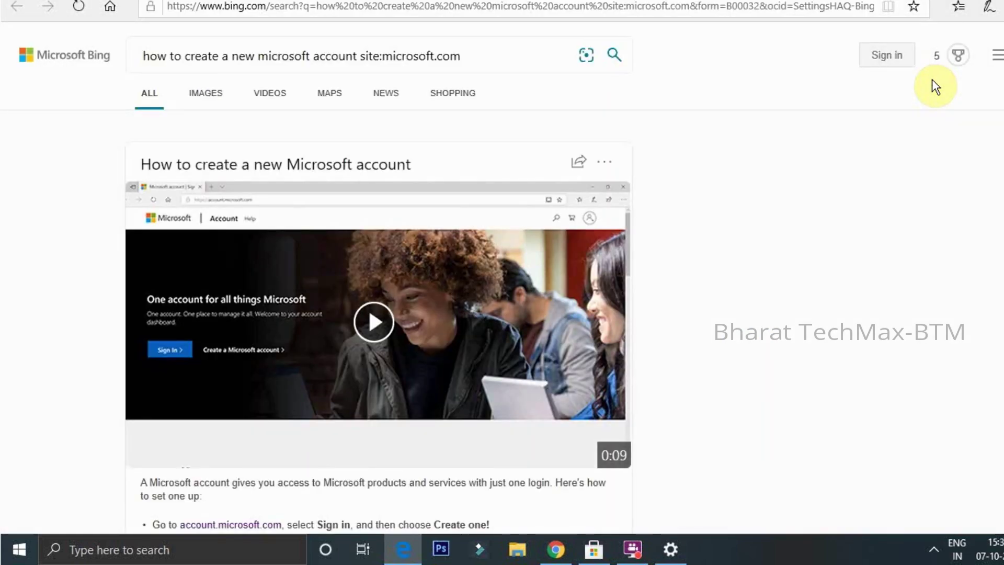
scroll(247, 352, "down", 3)
left_click(247, 350)
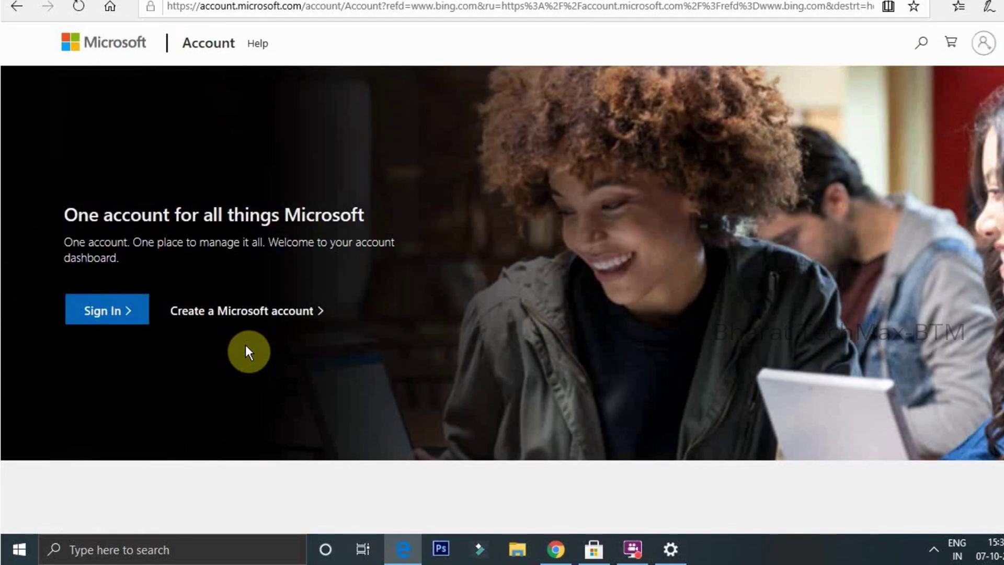
Start creating a Microsoft account with a phone number instead of an email, and activate the phone number field
left_click(236, 311)
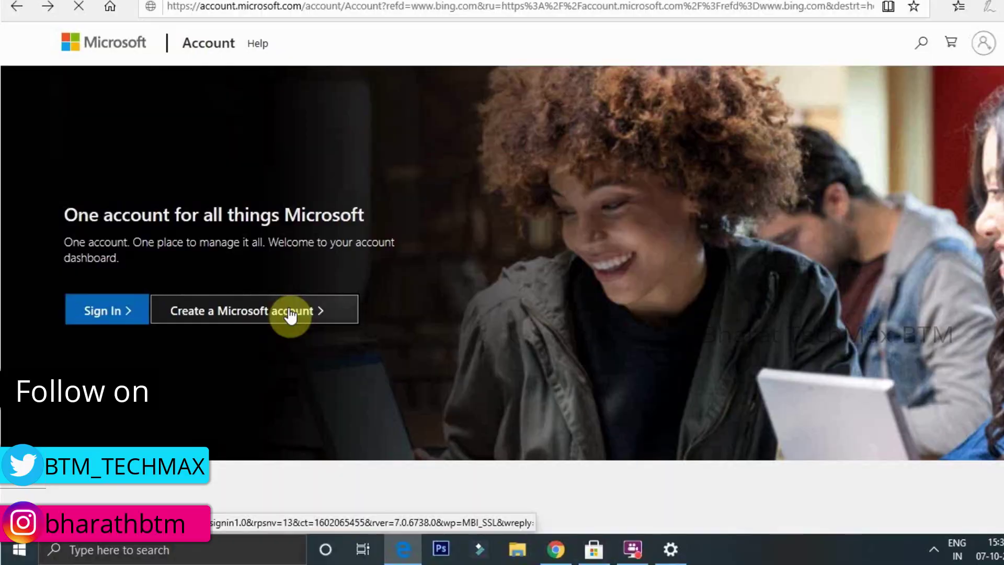
left_click(289, 311)
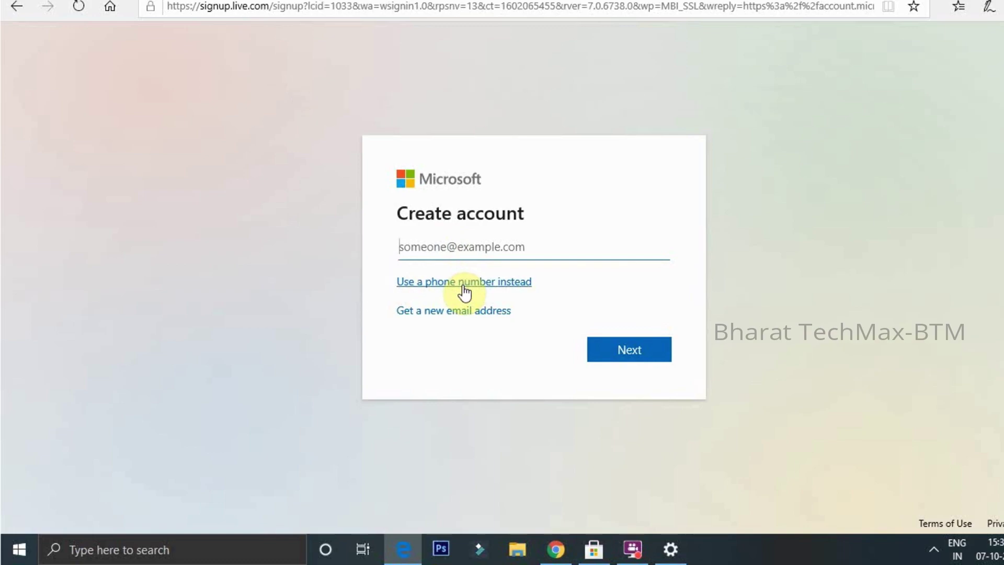
left_click(482, 285)
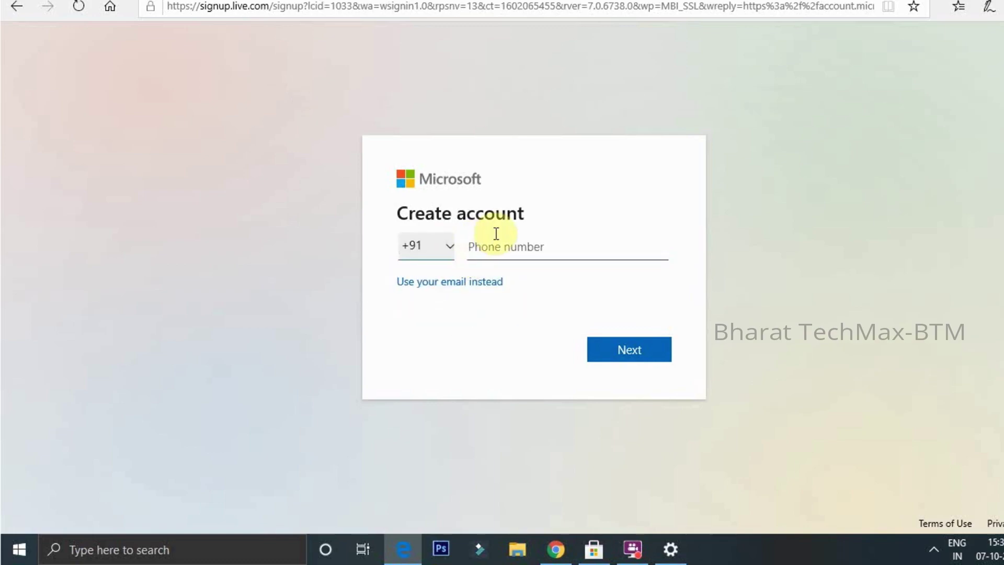
left_click(498, 250)
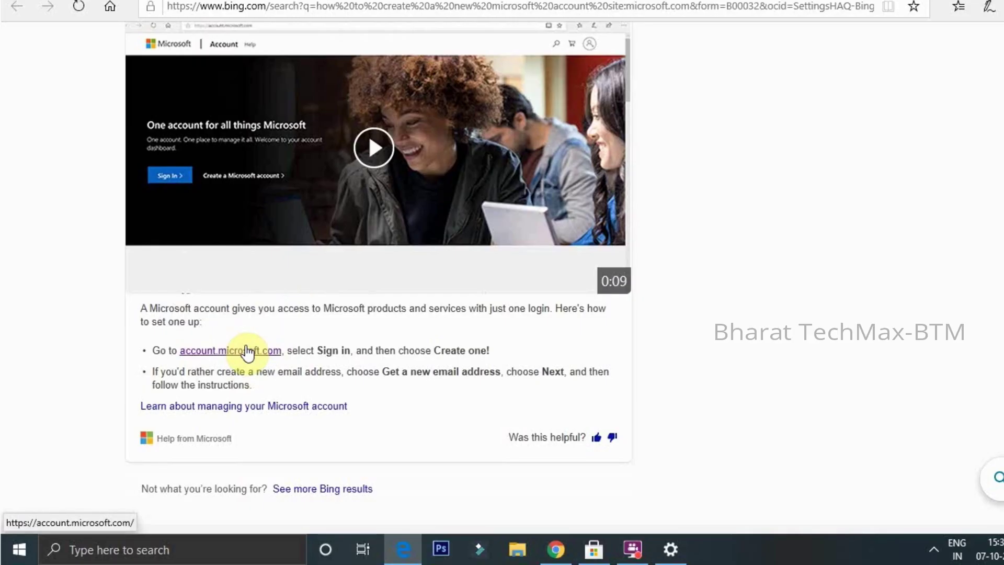
Go to account.microsoft.com from the Bing help answer and start signing in to the Microsoft account
left_click(246, 350)
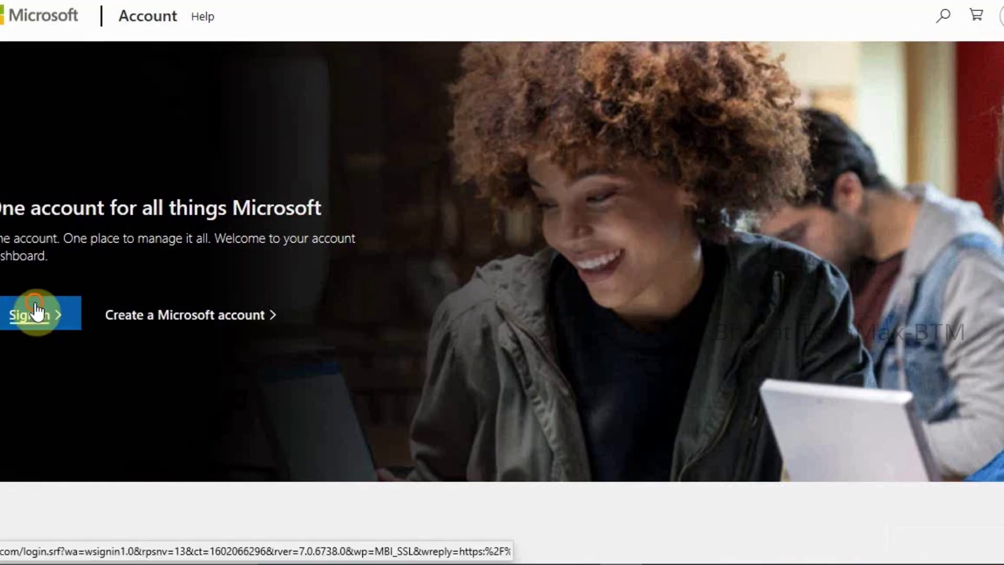
left_click(109, 308)
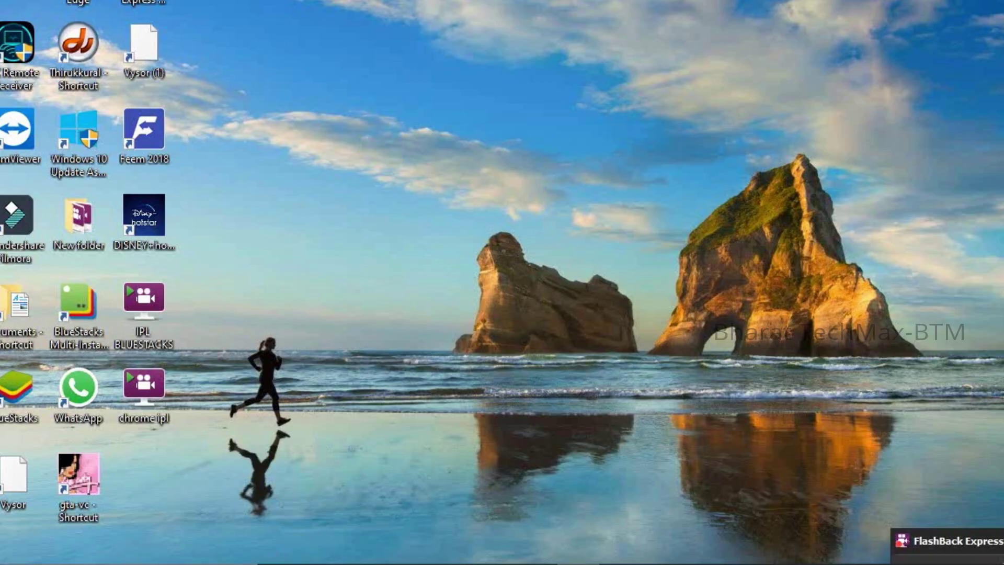
Refresh the desktop and open the Microsoft Store from the list of all installed apps
right_click(515, 2)
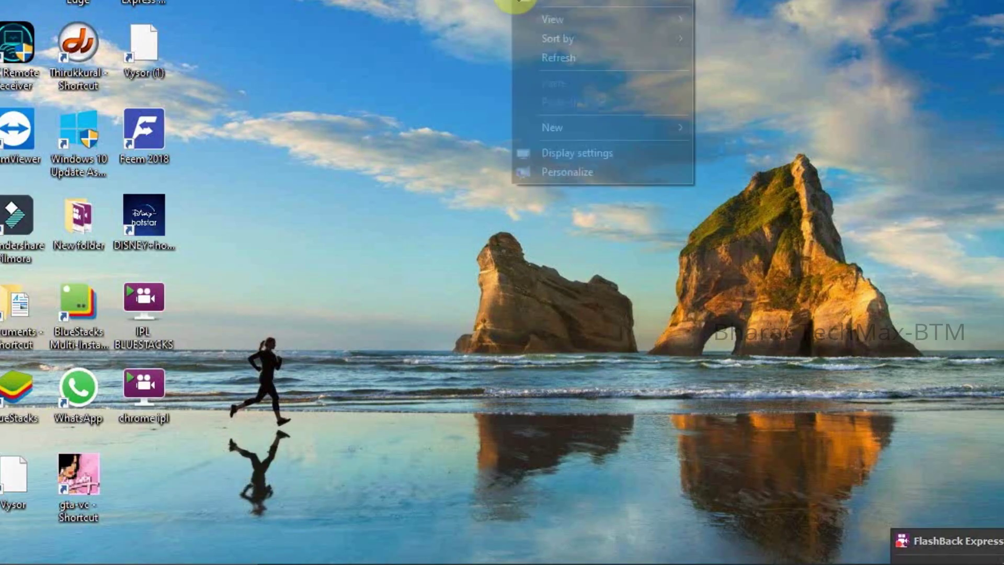
left_click(554, 56)
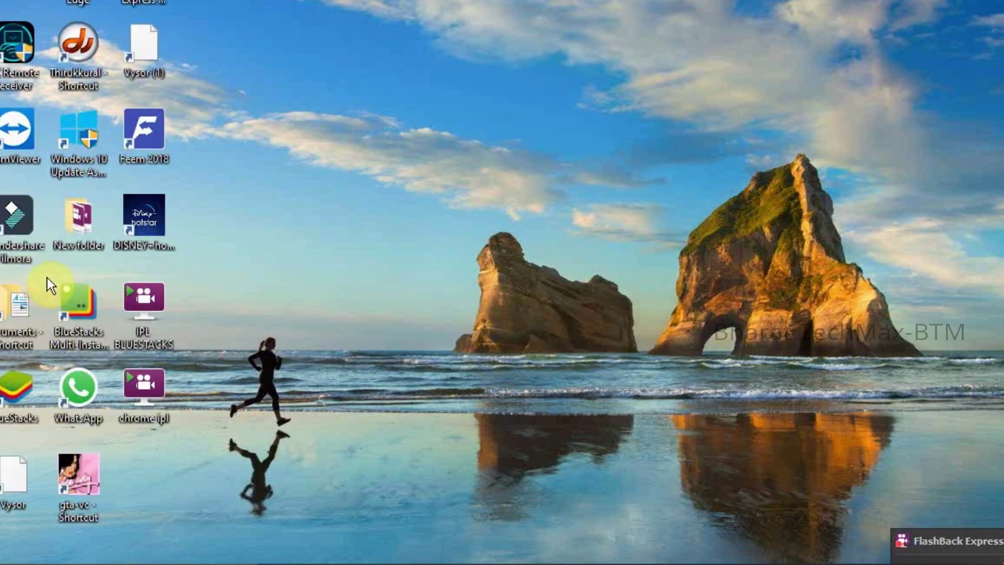
key("super")
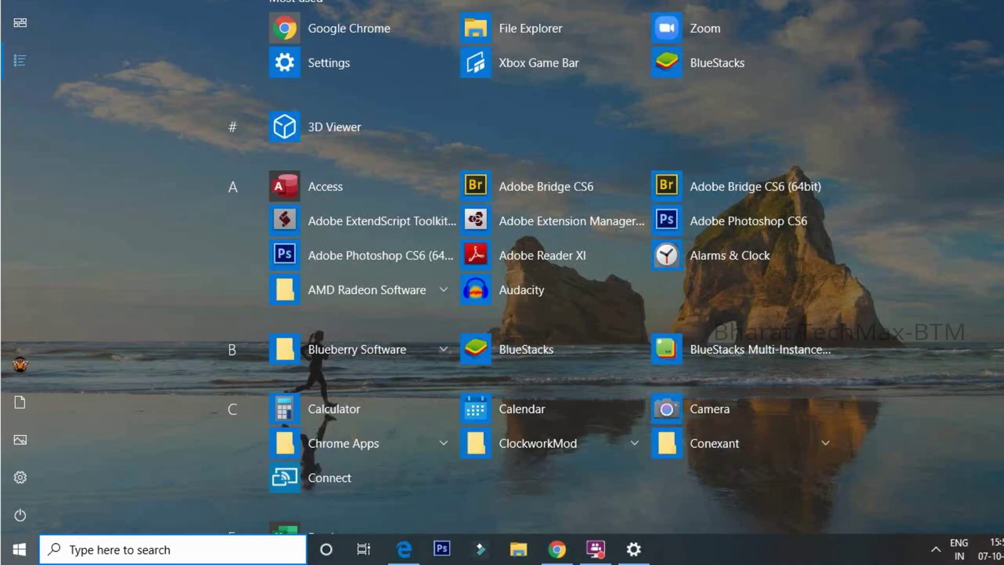
scroll(528, 267, "down", 15)
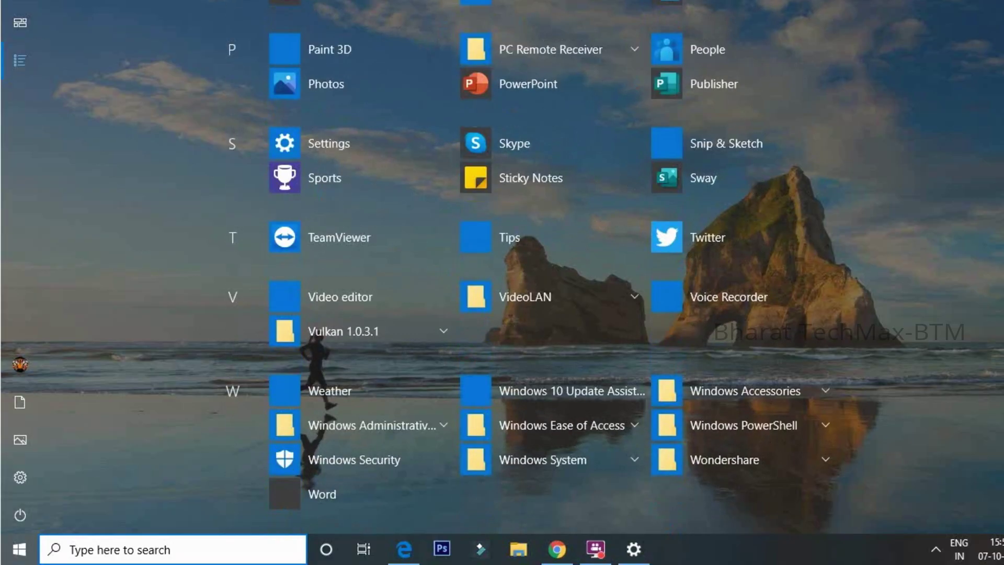
scroll(243, 299, "up", 7)
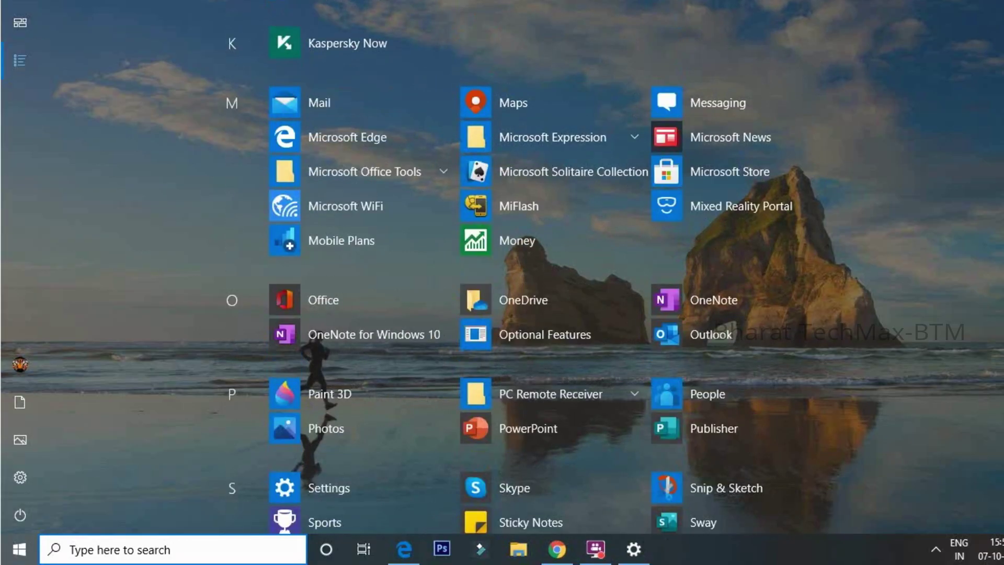
left_click(681, 167)
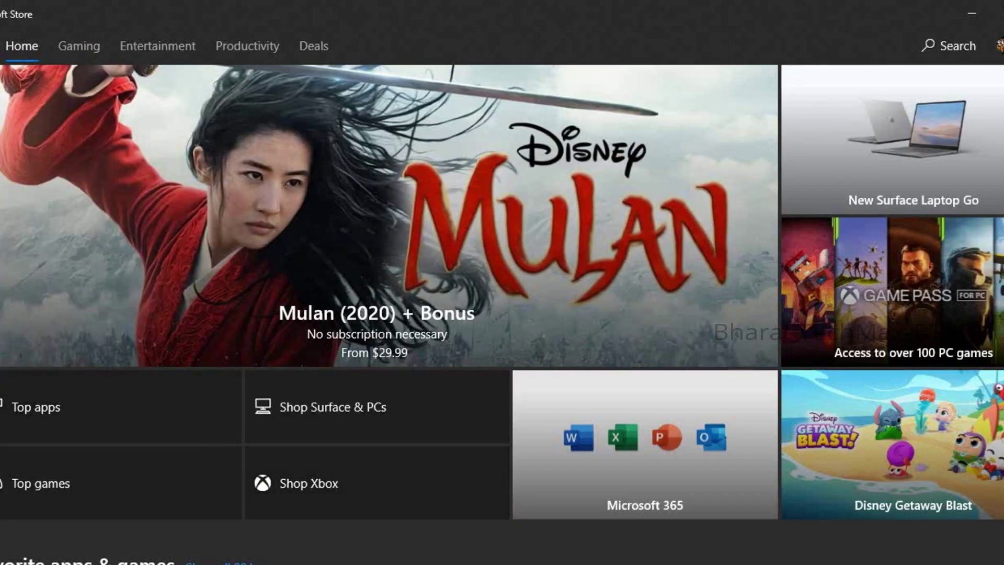
mouse_move(533, 564)
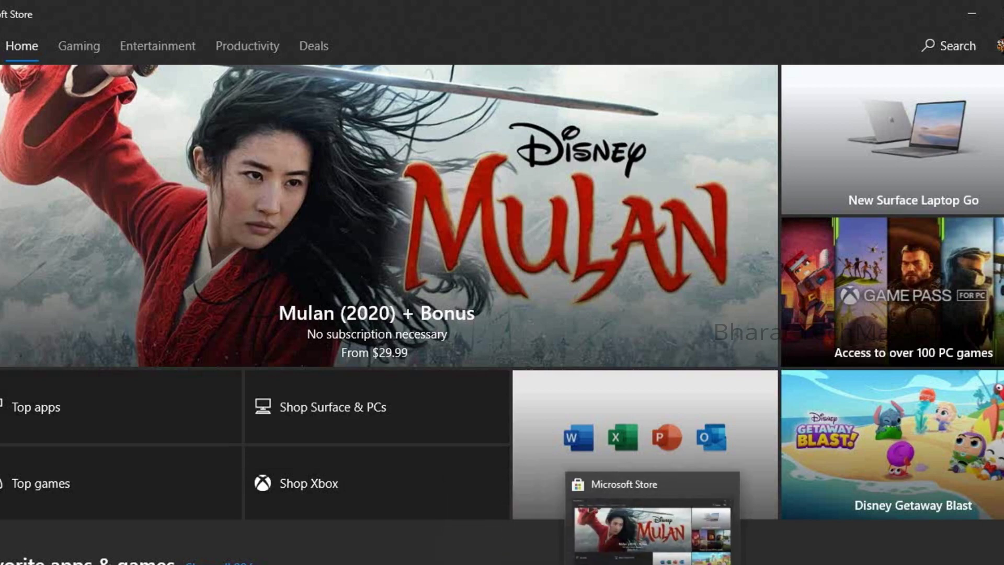
mouse_move(574, 564)
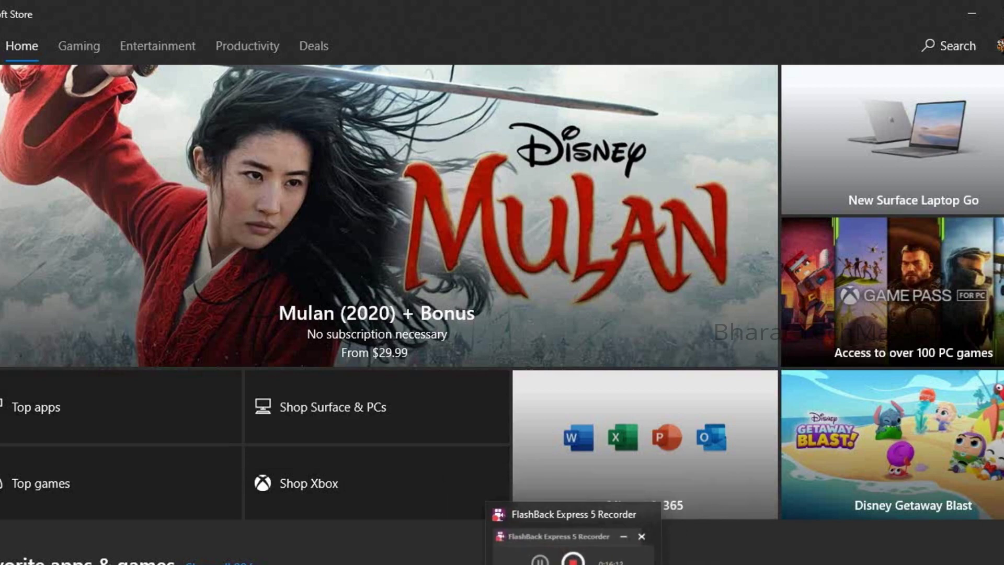
Get the free WhatsApp Desktop app from the Store home page, install it on drive C:, and launch it
scroll(502, 314, "down", 7)
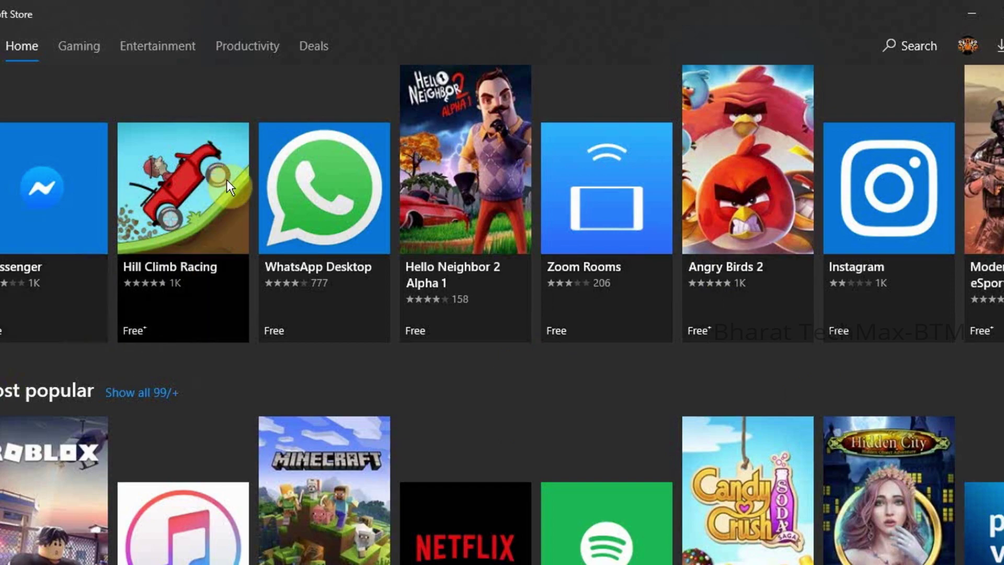
left_click(336, 212)
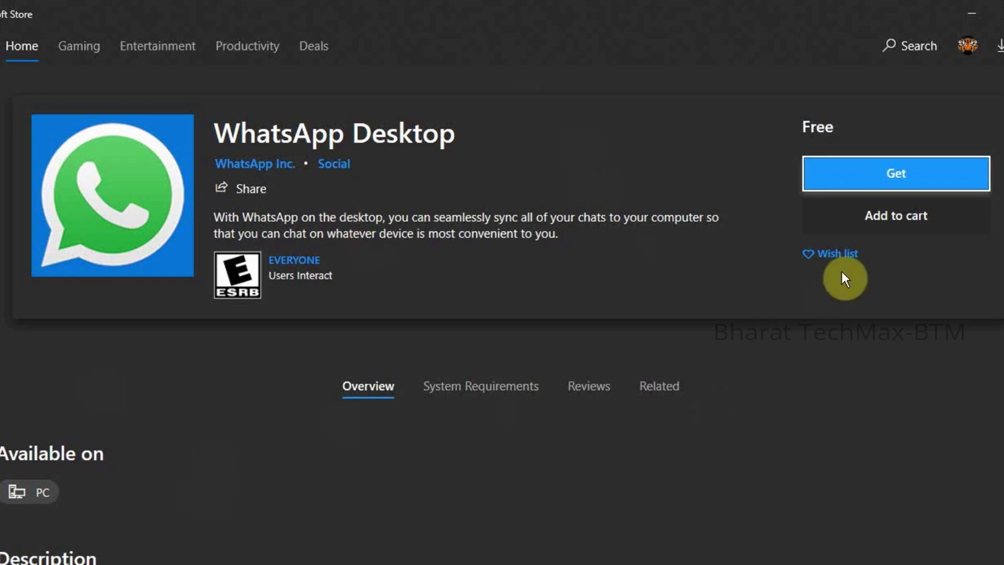
left_click(896, 178)
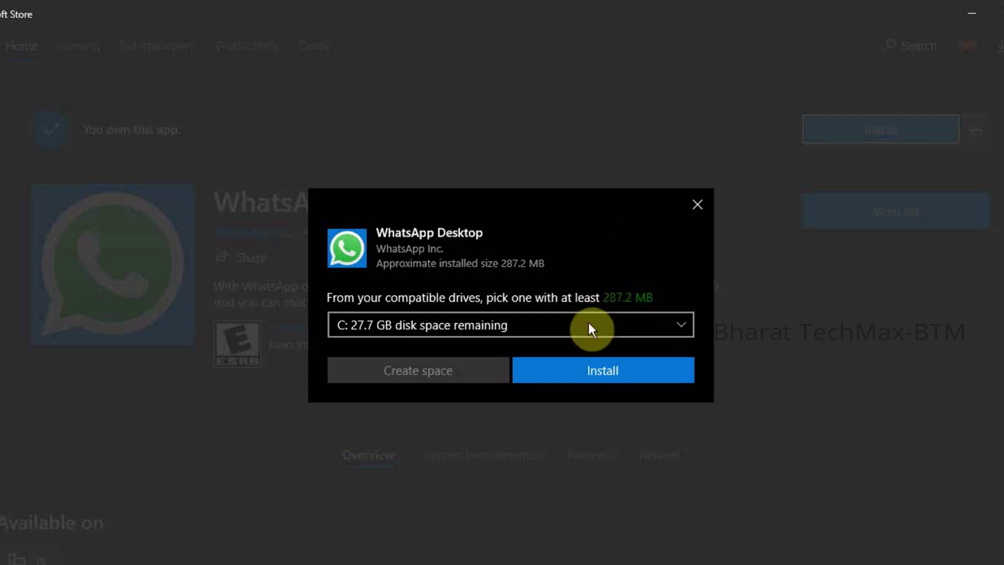
left_click(597, 369)
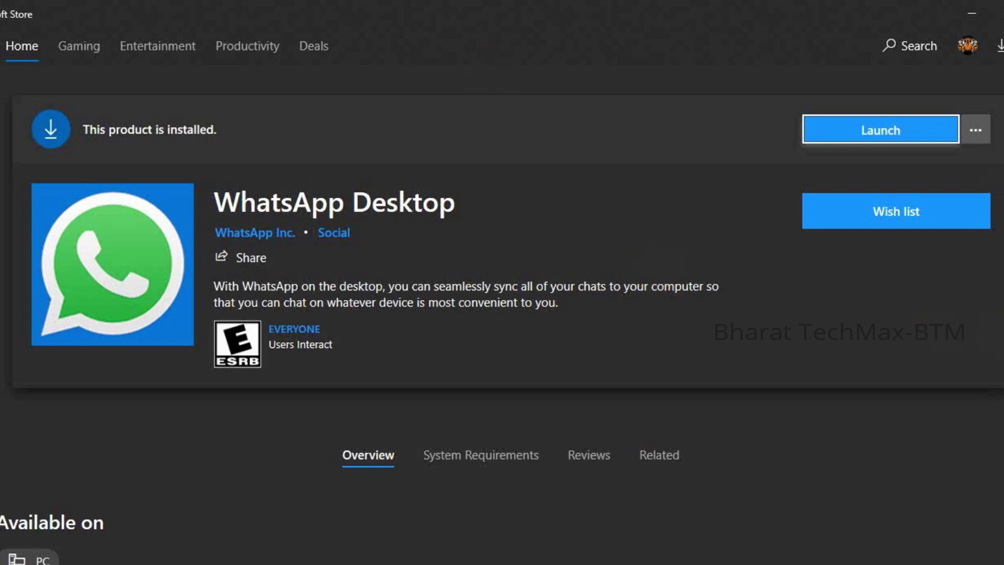
left_click(904, 133)
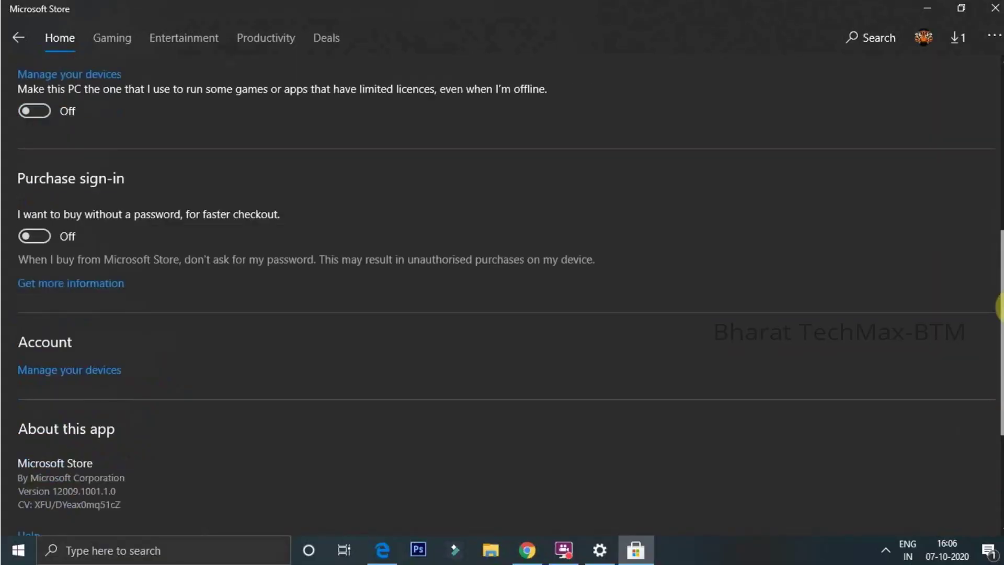
Review the Microsoft Store settings for app updates, live tile and video autoplay, and minimize the Store window
scroll(993, 183, "up", 10)
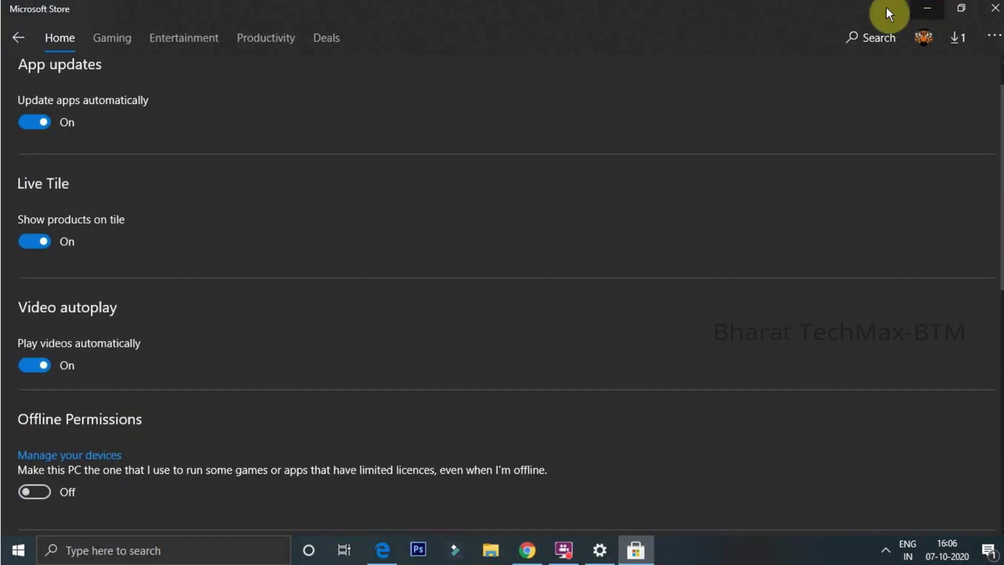
left_click(927, 7)
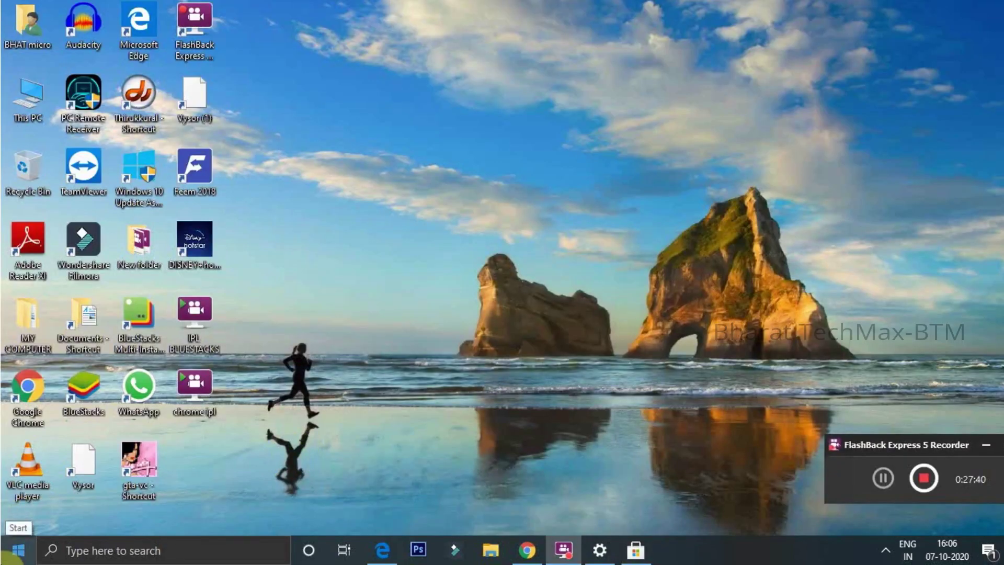
Choose to uninstall the recently added WhatsApp Desktop from the list of all installed apps
left_click(8, 552)
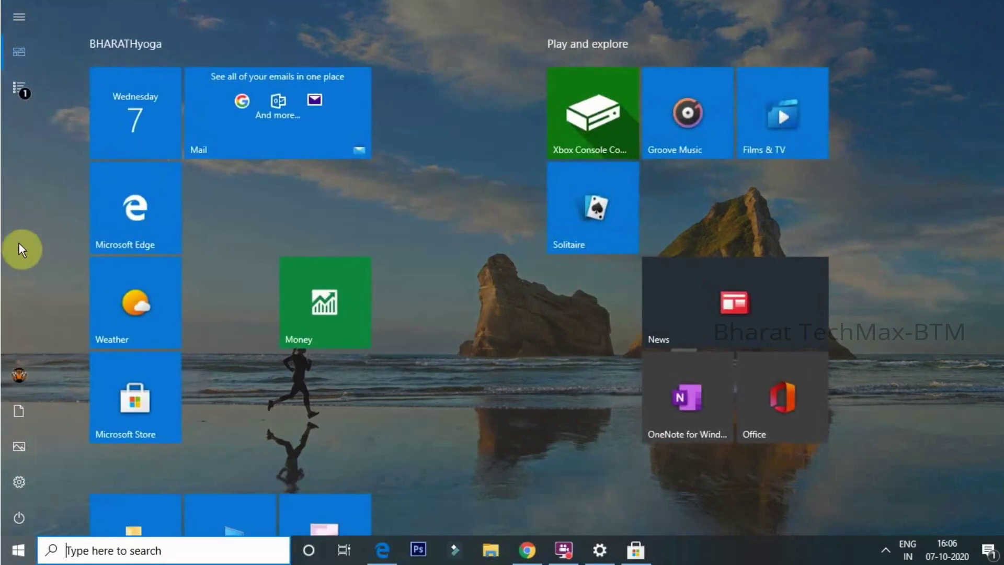
left_click(19, 86)
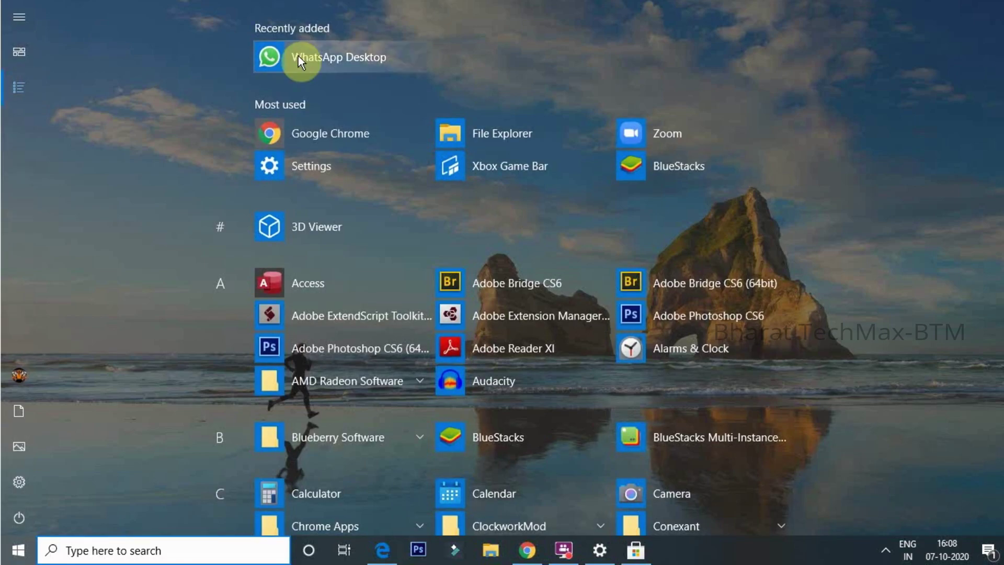
right_click(298, 56)
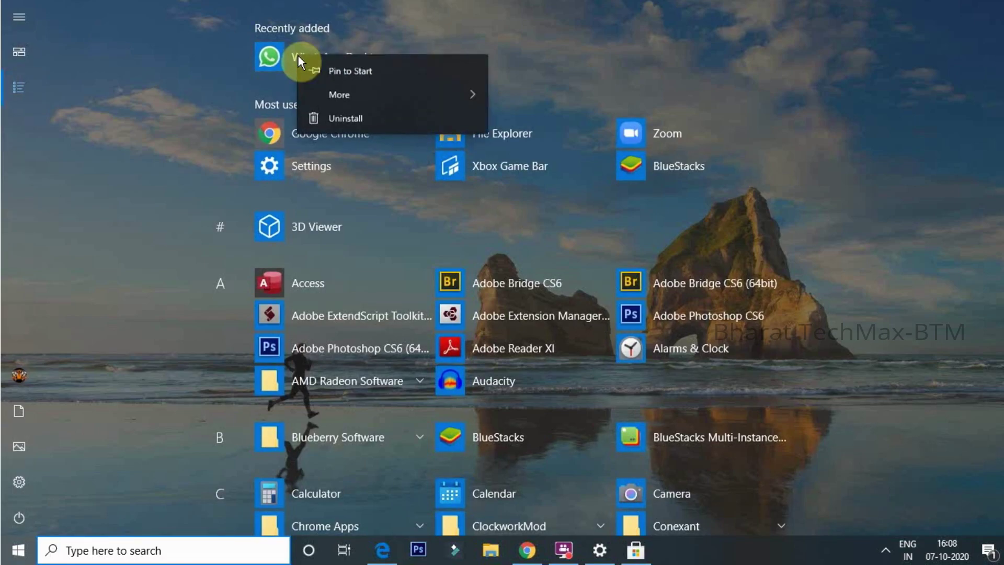
left_click(360, 125)
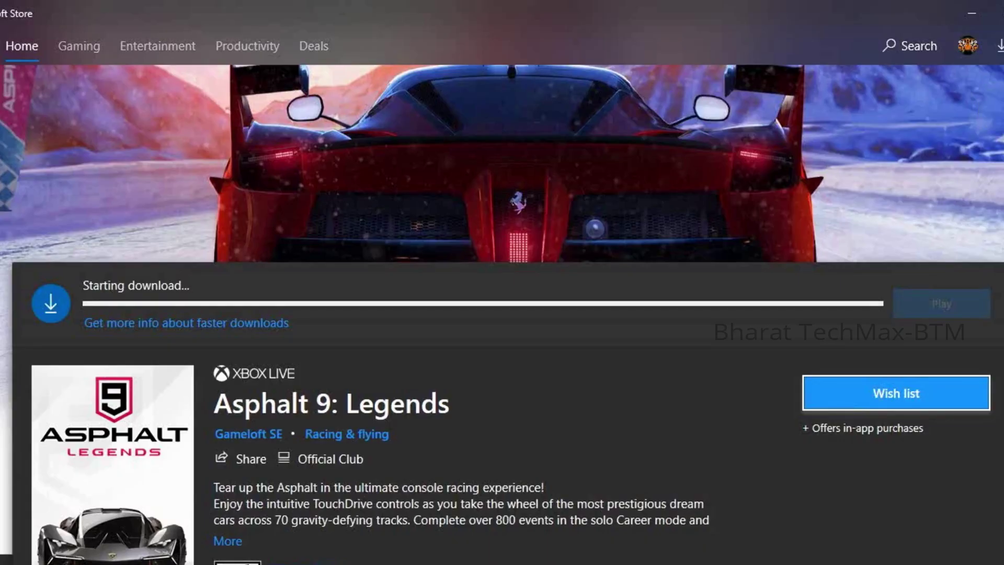
Look through the Asphalt 9: Legends product page in the Microsoft Store
scroll(502, 314, "down", 10)
scroll(128, 251, "up", 10)
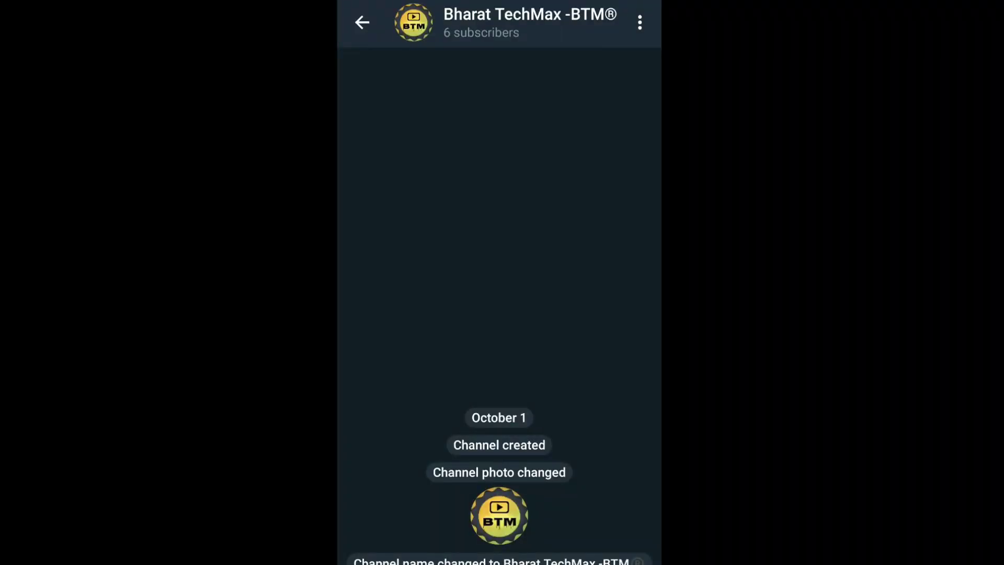
Switch to the Bharat TechMax -BTM® Telegram channel and view its description and invite link
left_click(523, 22)
scroll(499, 376, "up", 1)
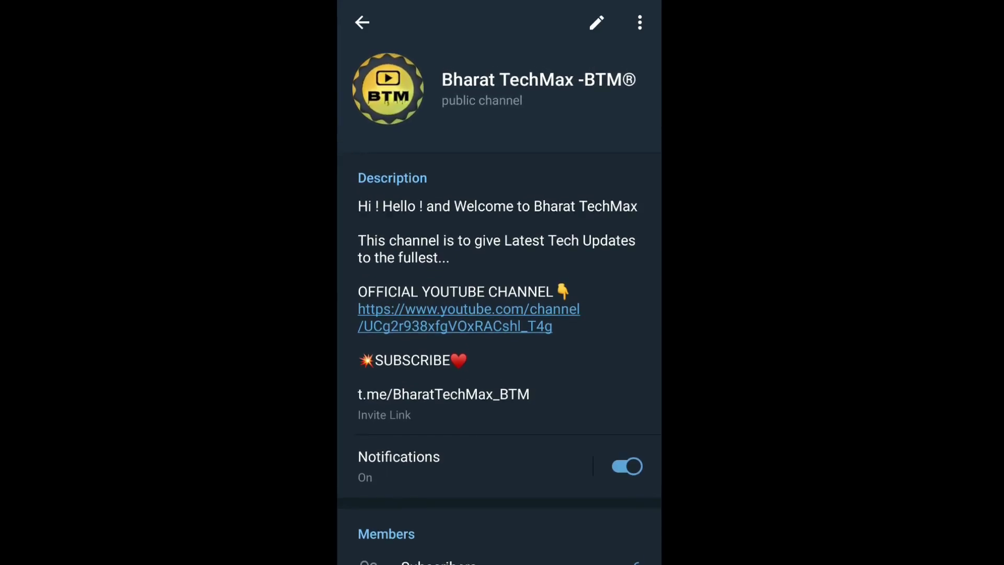